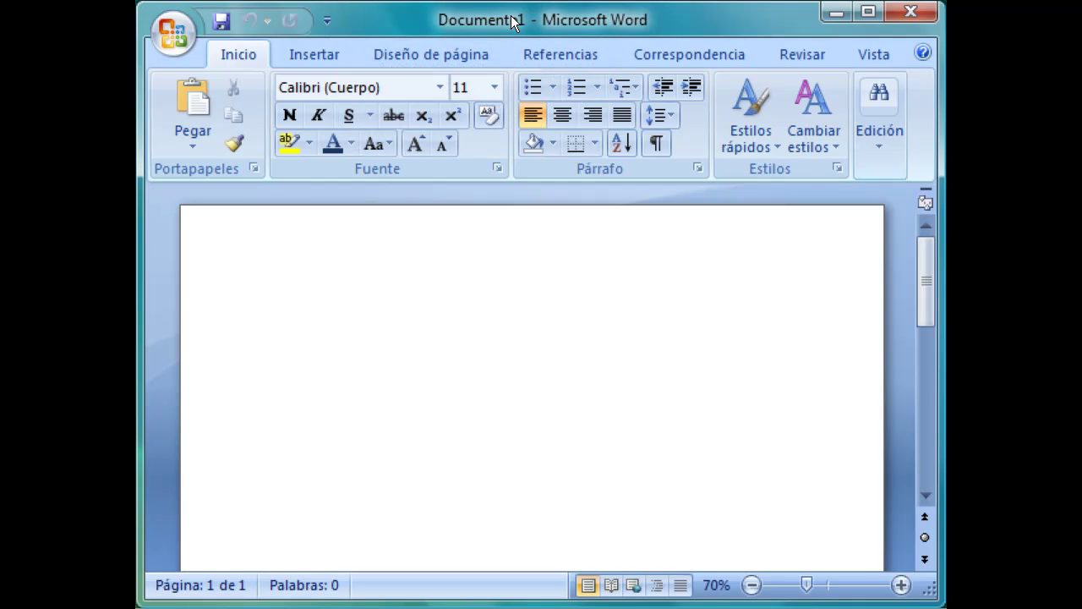
Step: Set up the blank Documento1 as a Cartas (letters) mail merge
left_click(691, 51)
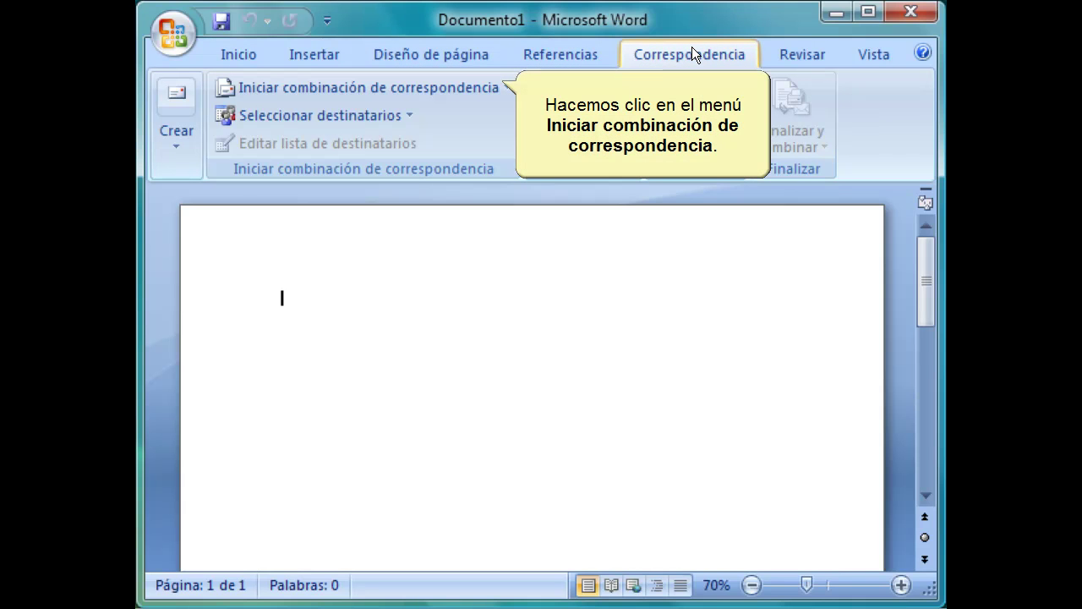
left_click(401, 87)
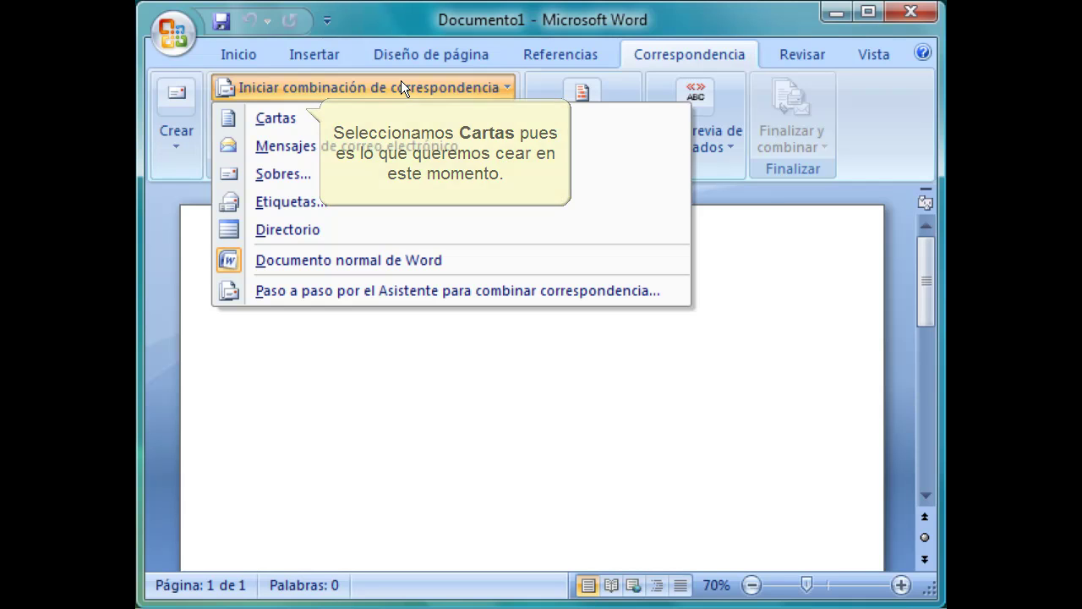
left_click(273, 115)
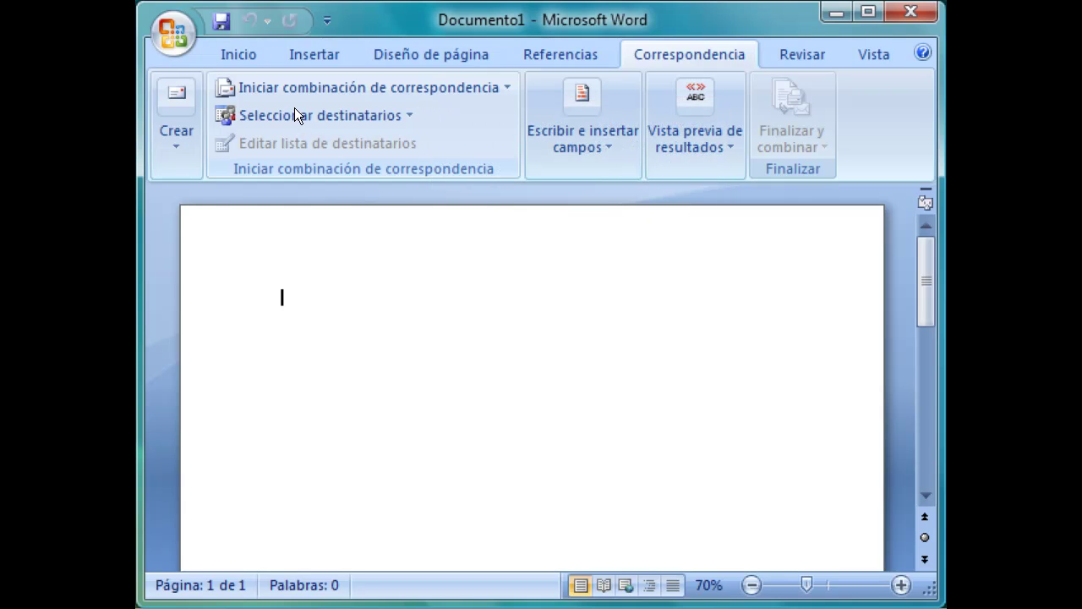
Step: Use the existing list direcciones_aulaclic.accdb as the merge recipients
left_click(295, 110)
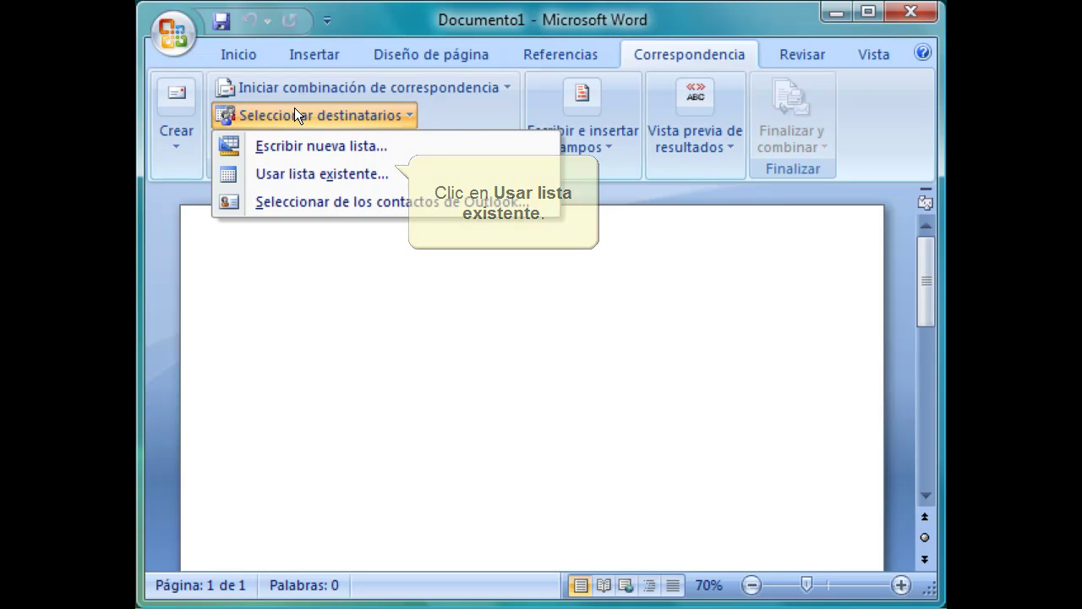
left_click(321, 171)
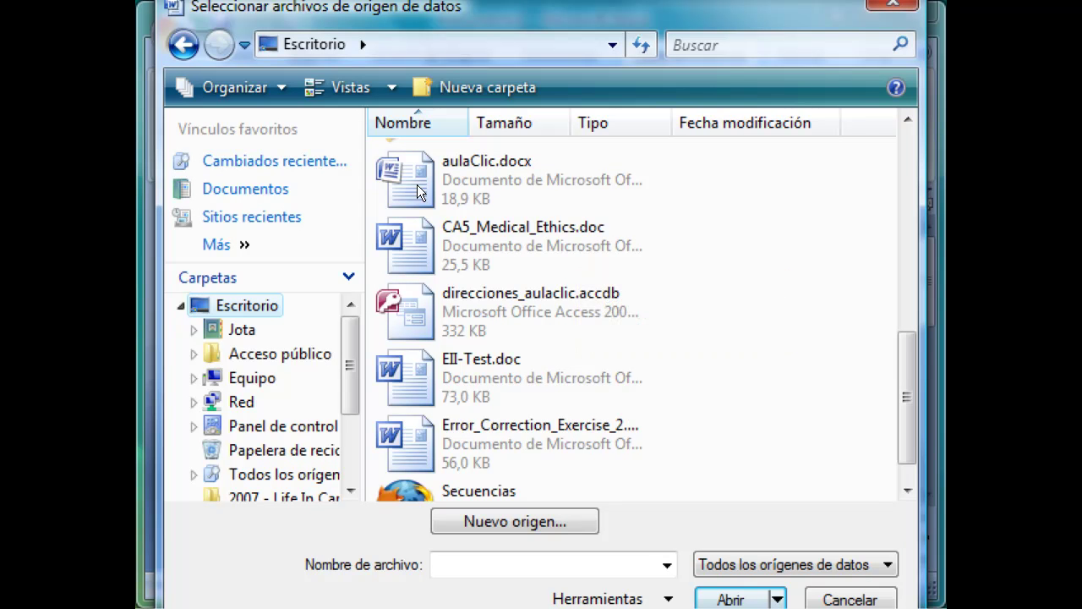
left_click(489, 302)
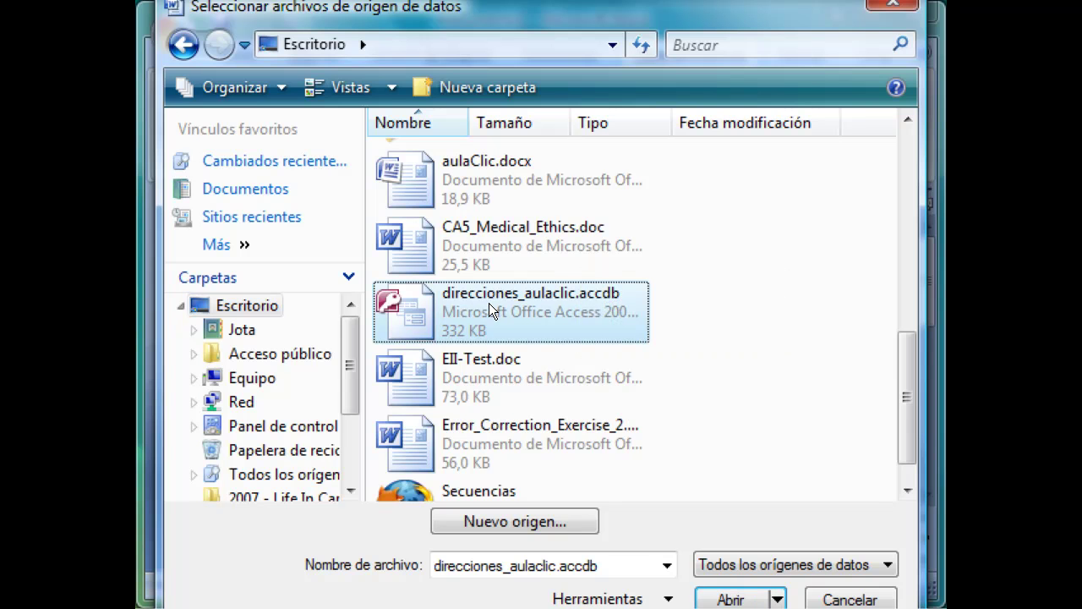
left_click(725, 596)
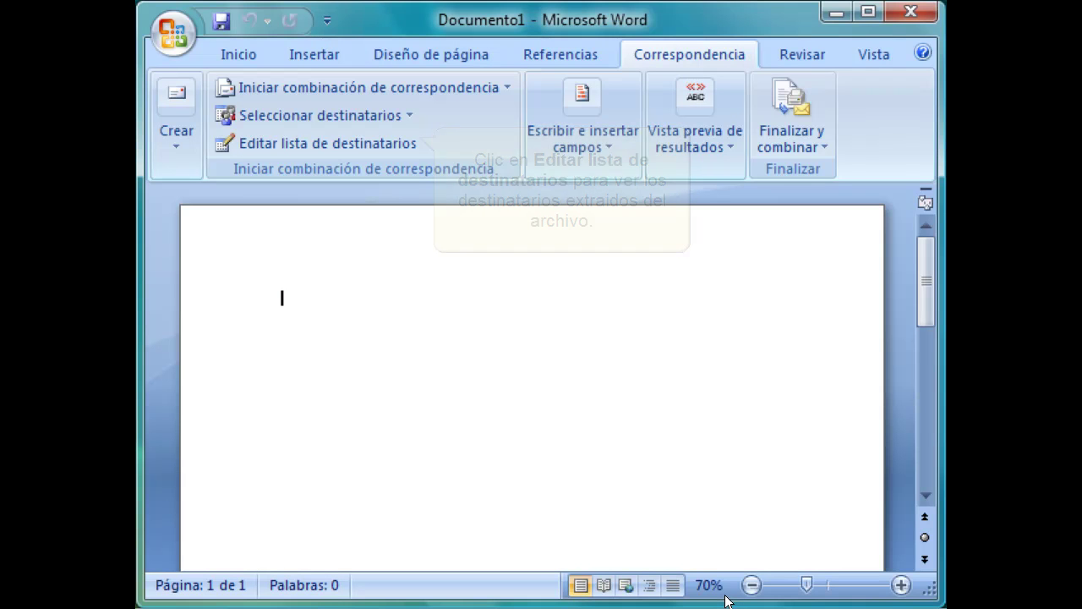
Step: Review the four imported recipients in the recipient list and accept them
left_click(284, 136)
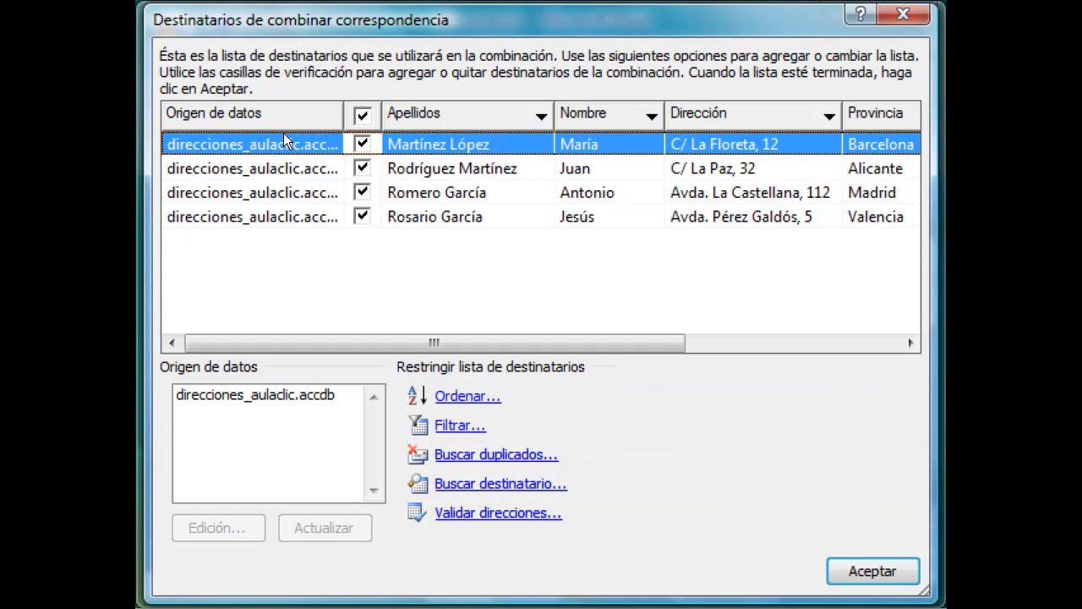
left_click(871, 571)
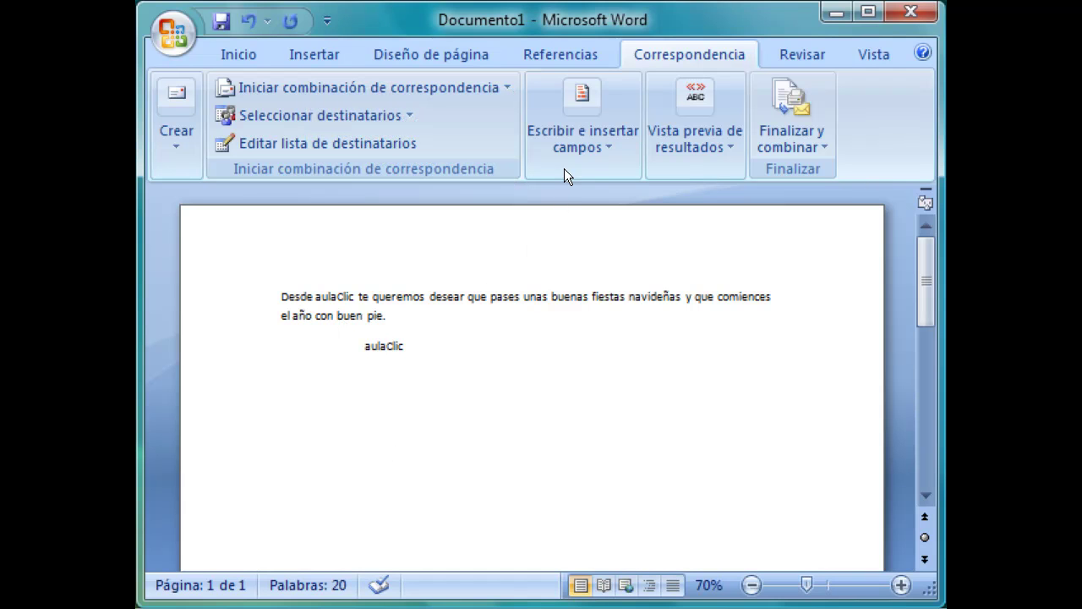
Step: Insert an address block with the Ciudad field matched to the Provincia column
left_click(571, 105)
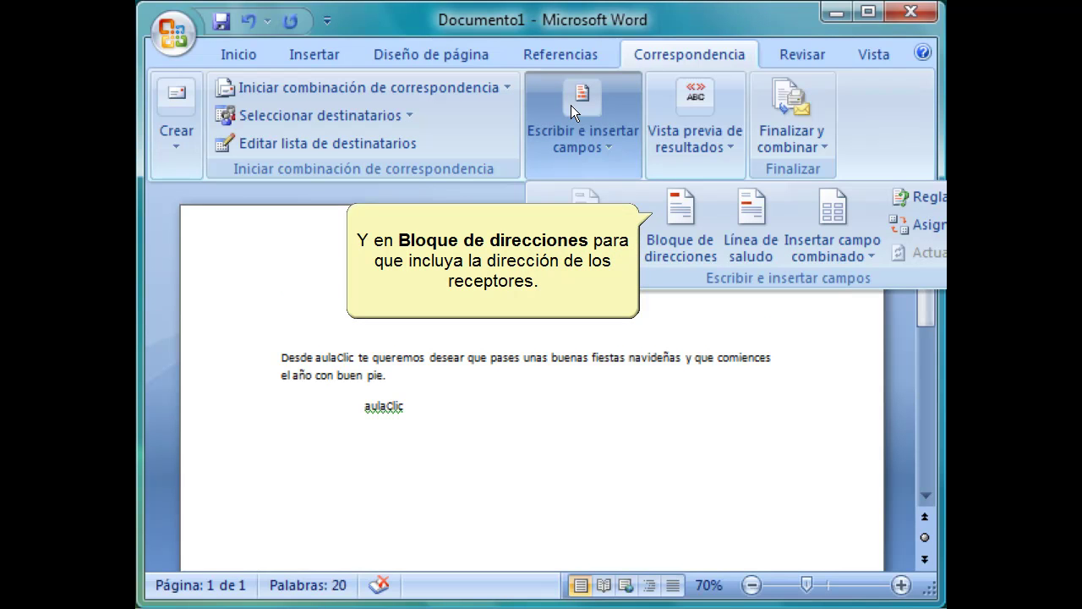
left_click(676, 224)
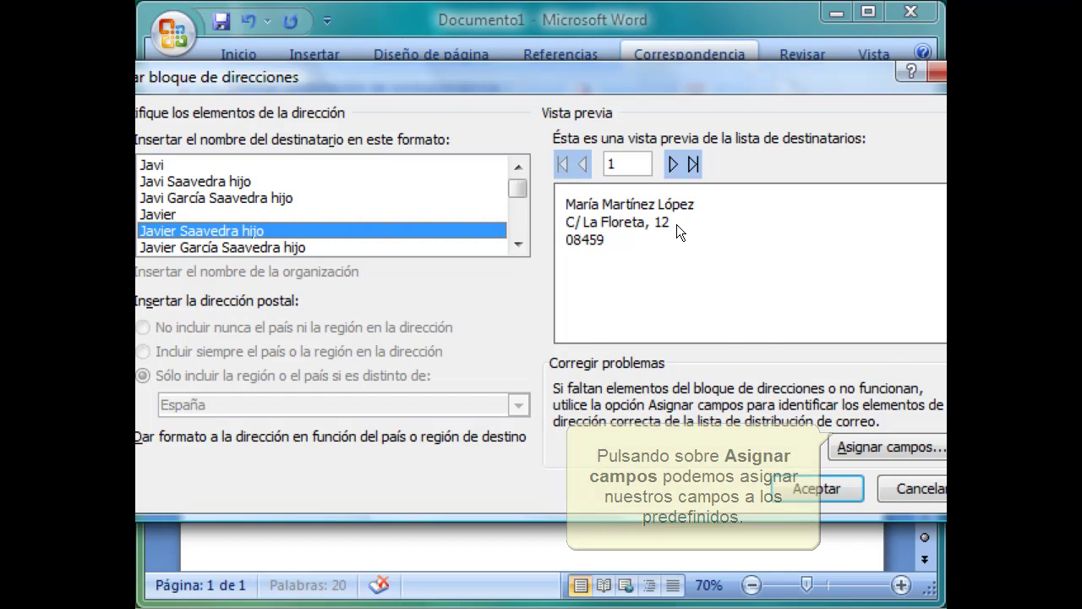
left_click(895, 448)
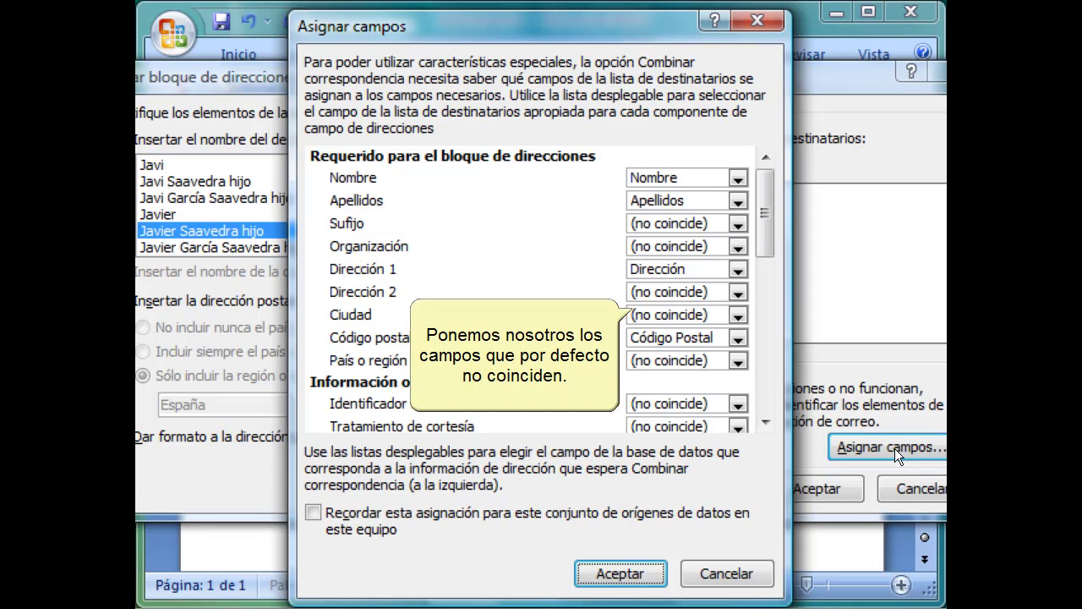
left_click(735, 315)
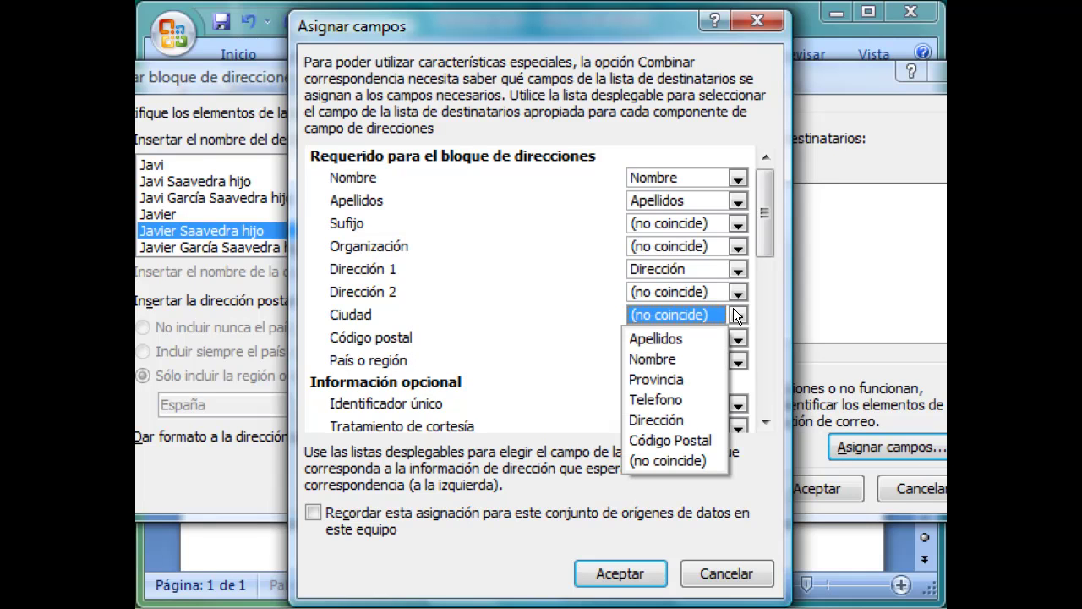
left_click(660, 378)
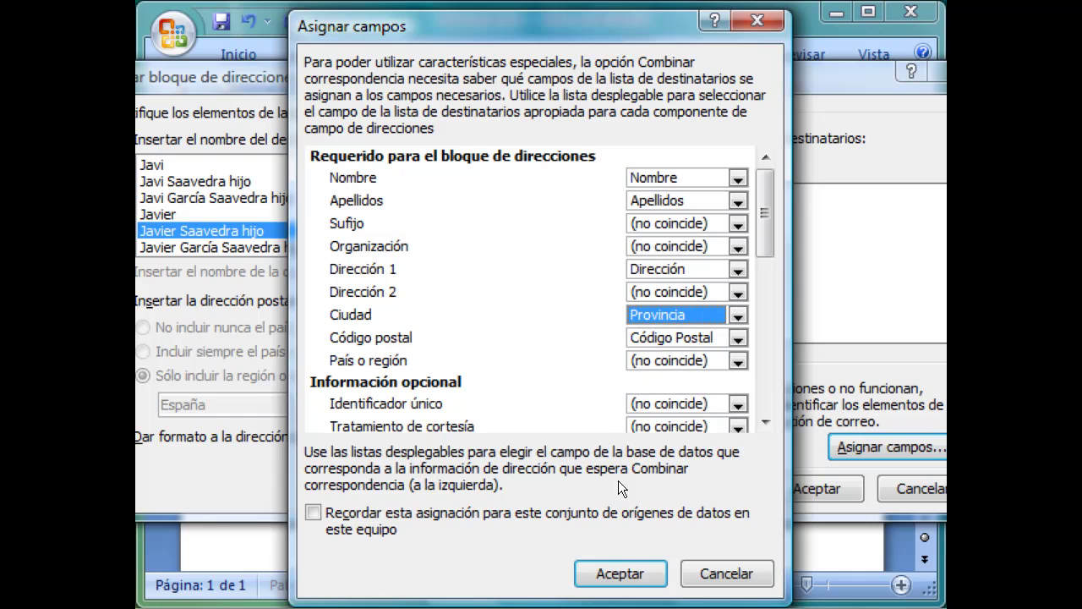
left_click(617, 574)
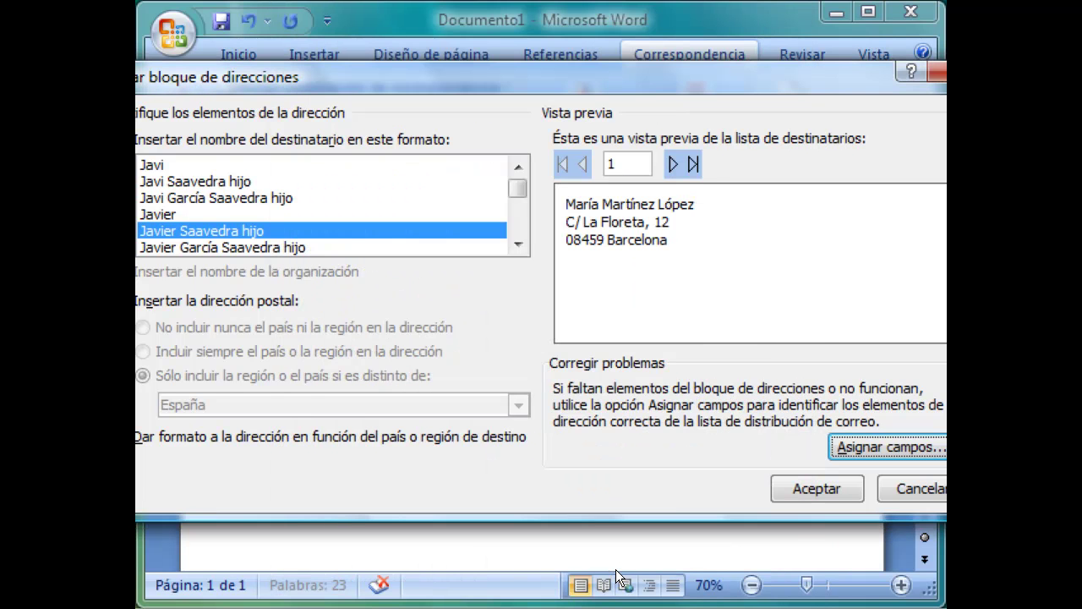
left_click(815, 485)
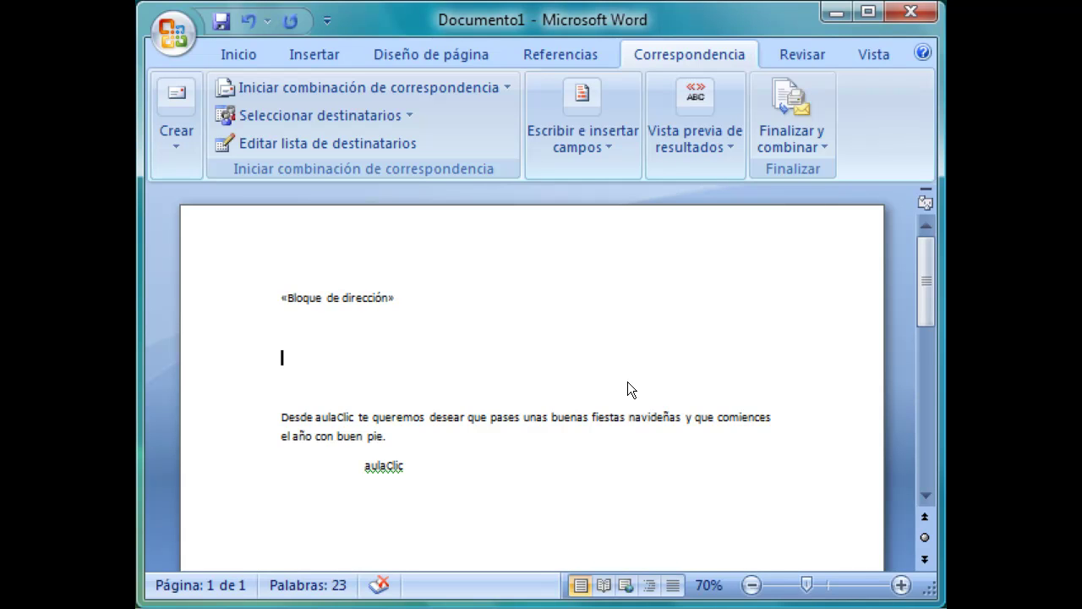
Step: Insert a greeting line using Estimado as the greeting word
left_click(573, 111)
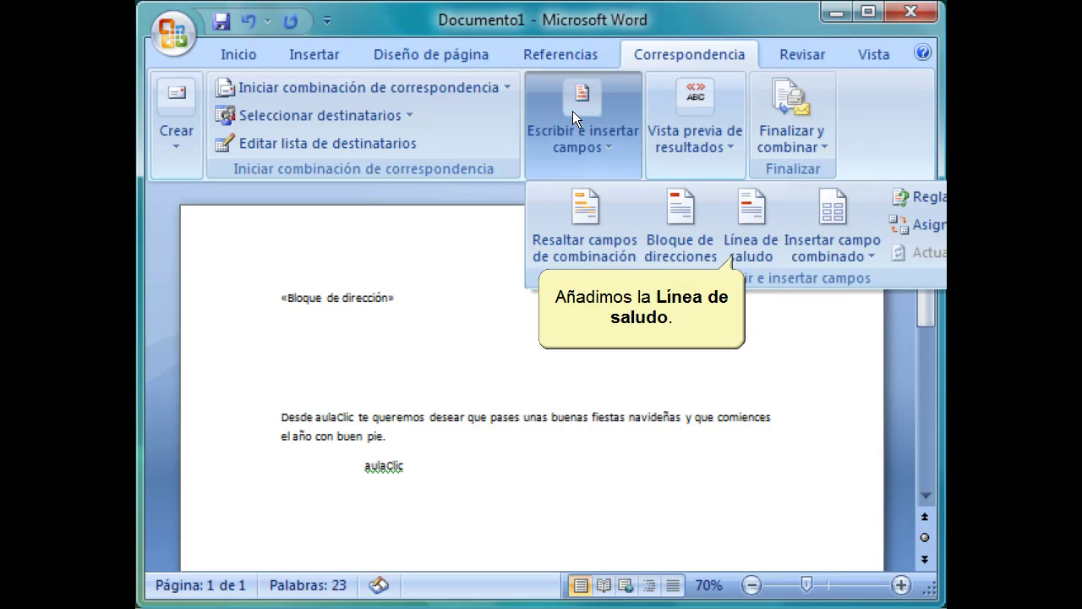
left_click(738, 236)
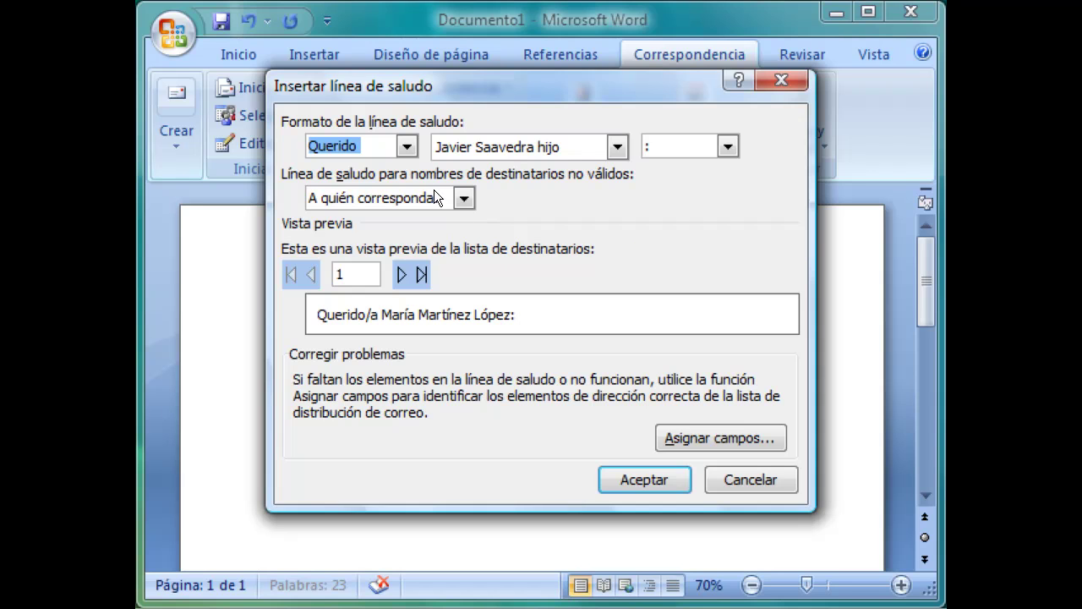
left_click(406, 147)
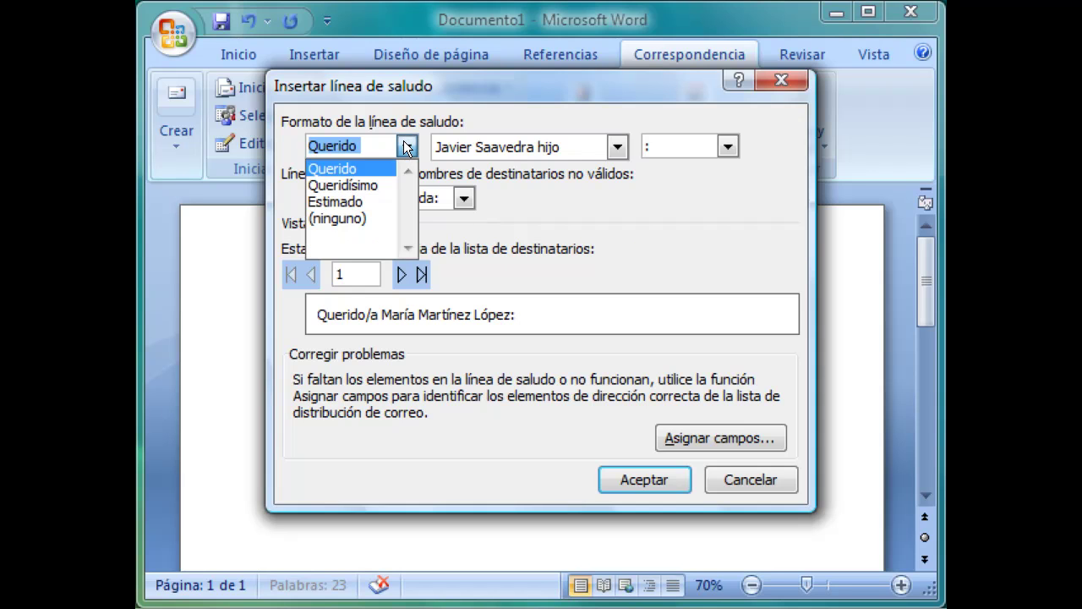
left_click(334, 201)
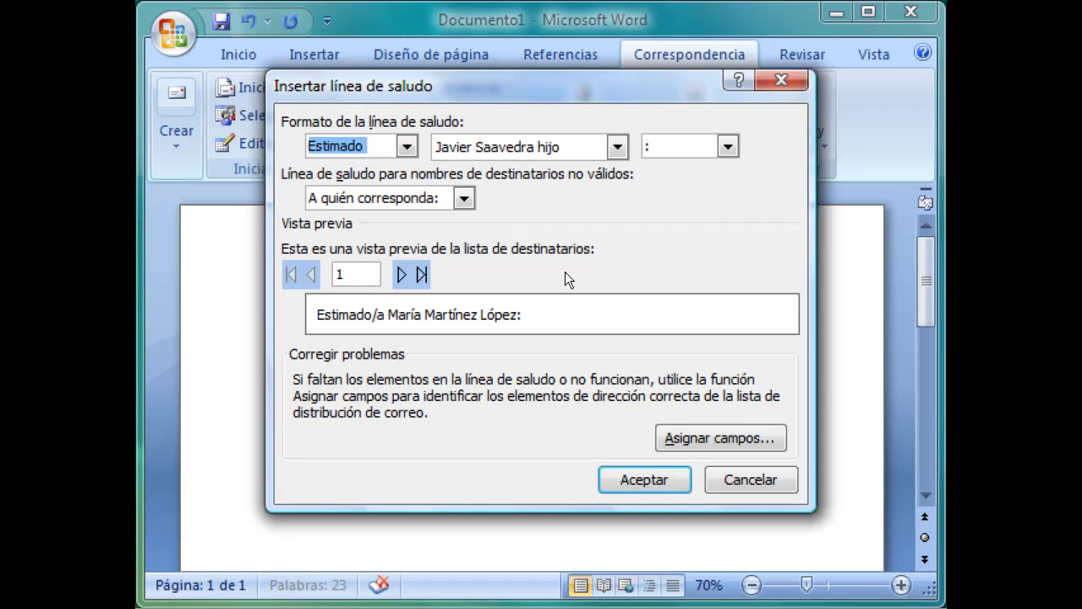
left_click(634, 471)
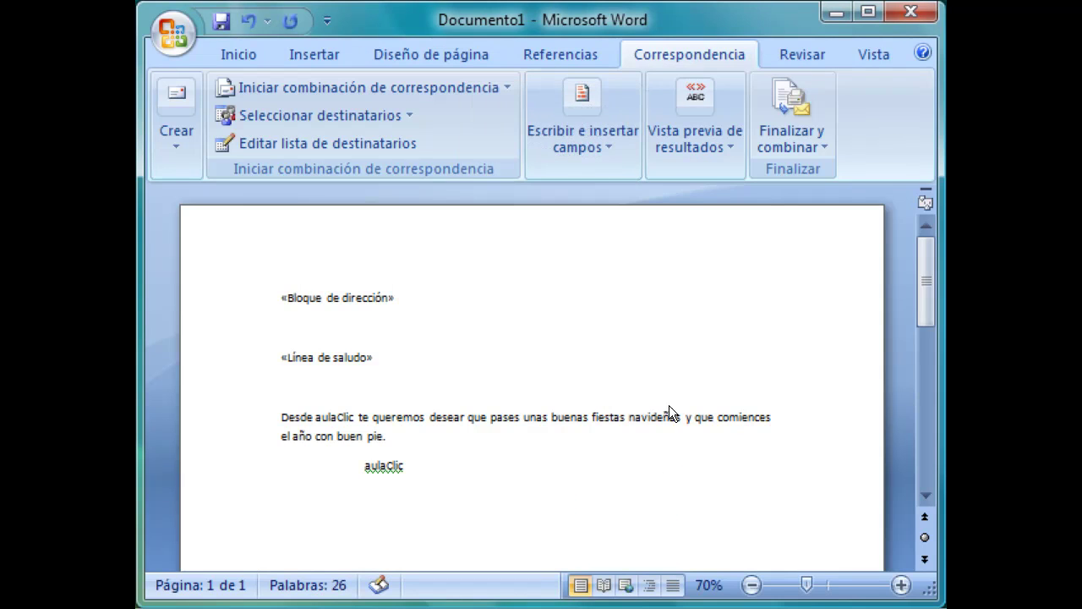
Step: Preview the merged results and advance to the next recipient's letter
left_click(688, 113)
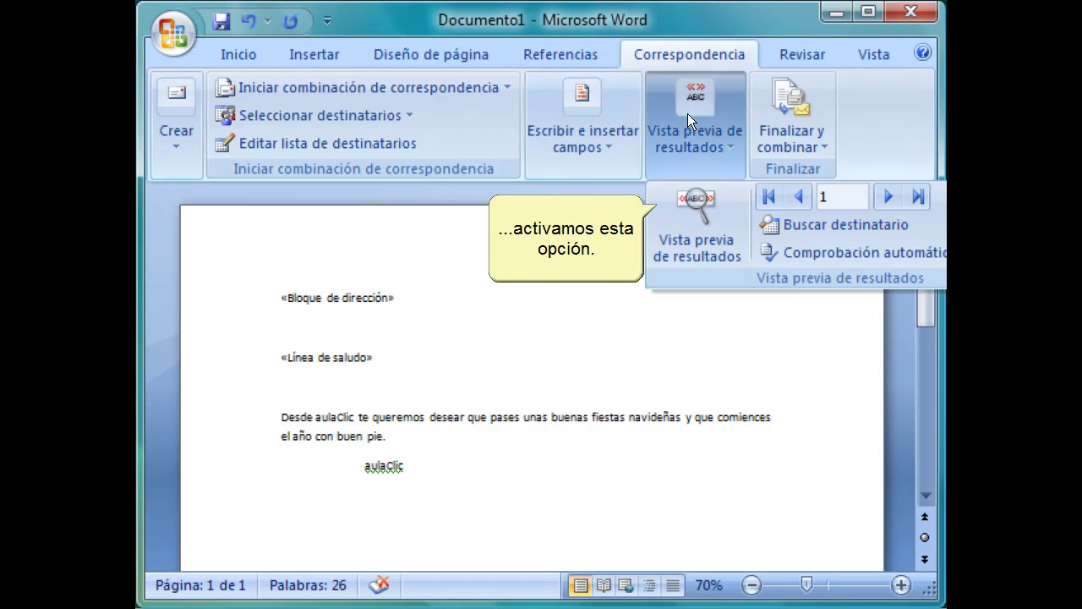
left_click(695, 217)
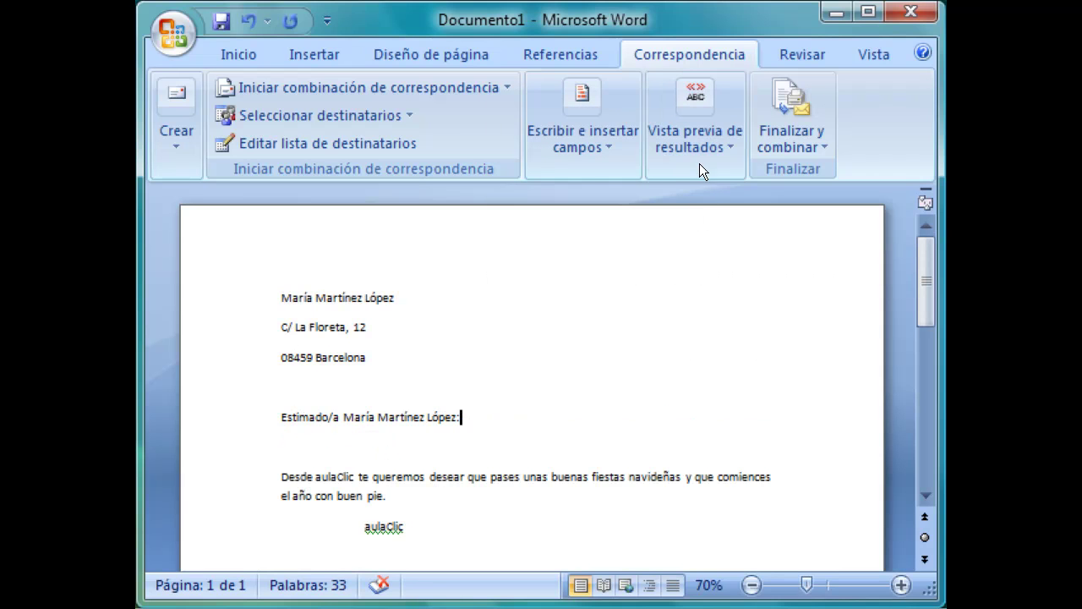
left_click(700, 121)
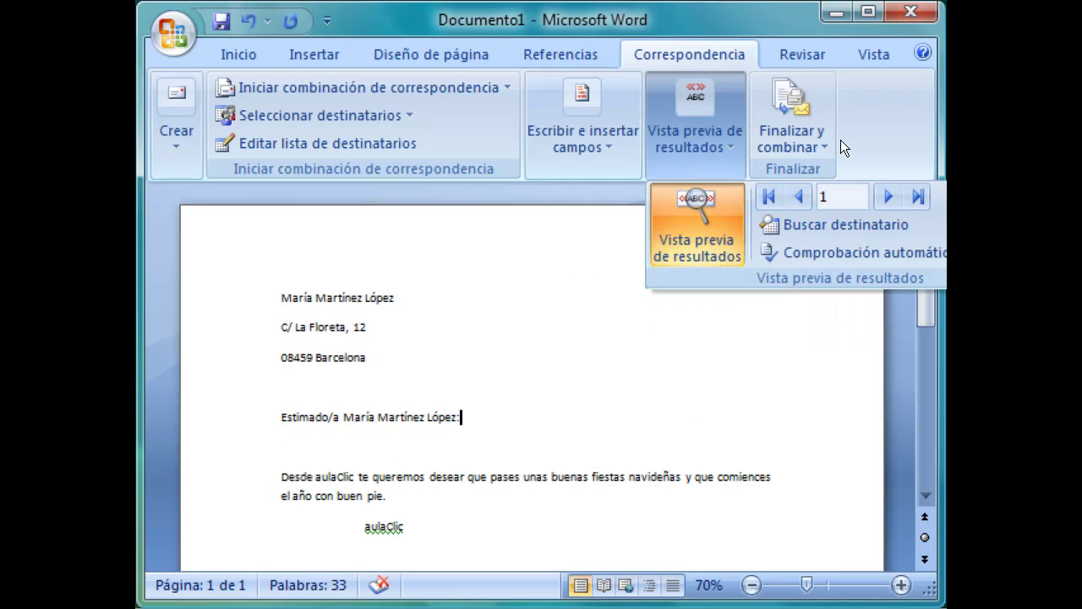
left_click(883, 191)
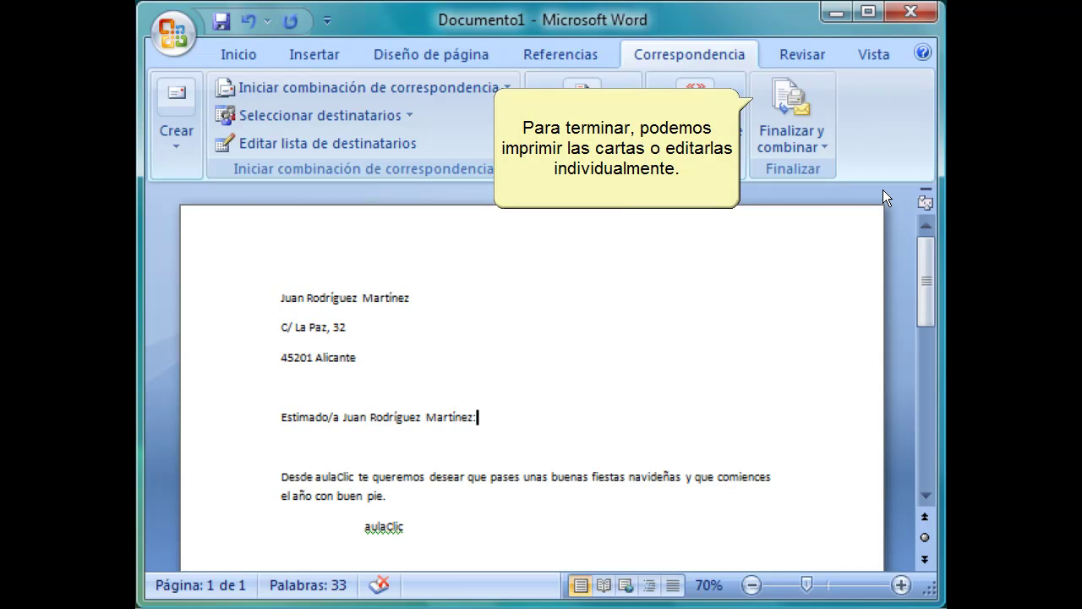
Step: Start a Finalizar y combinar merge to print, then cancel it
left_click(777, 116)
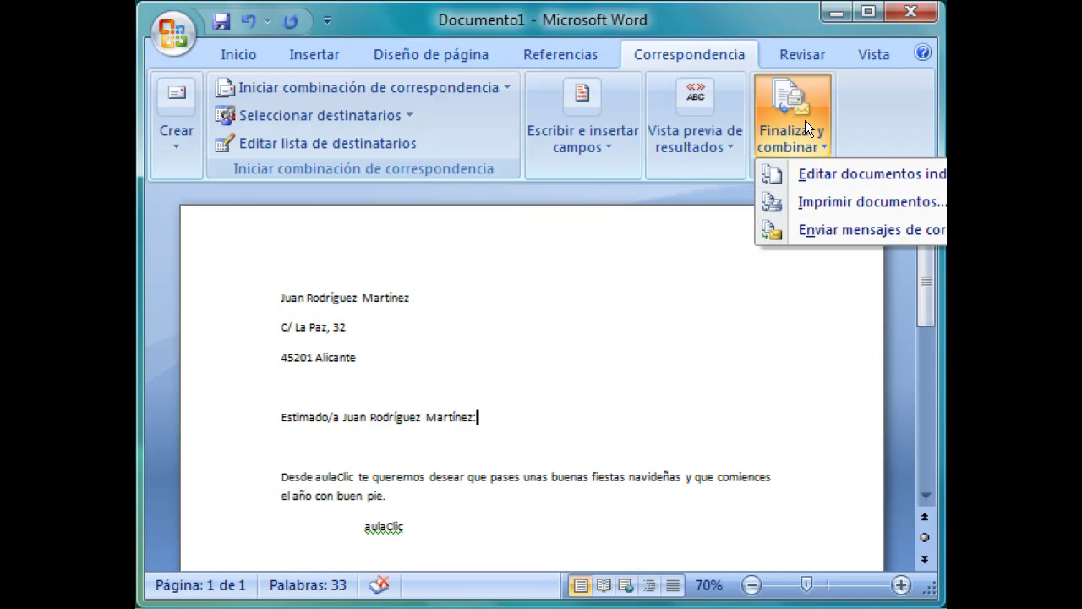
left_click(844, 201)
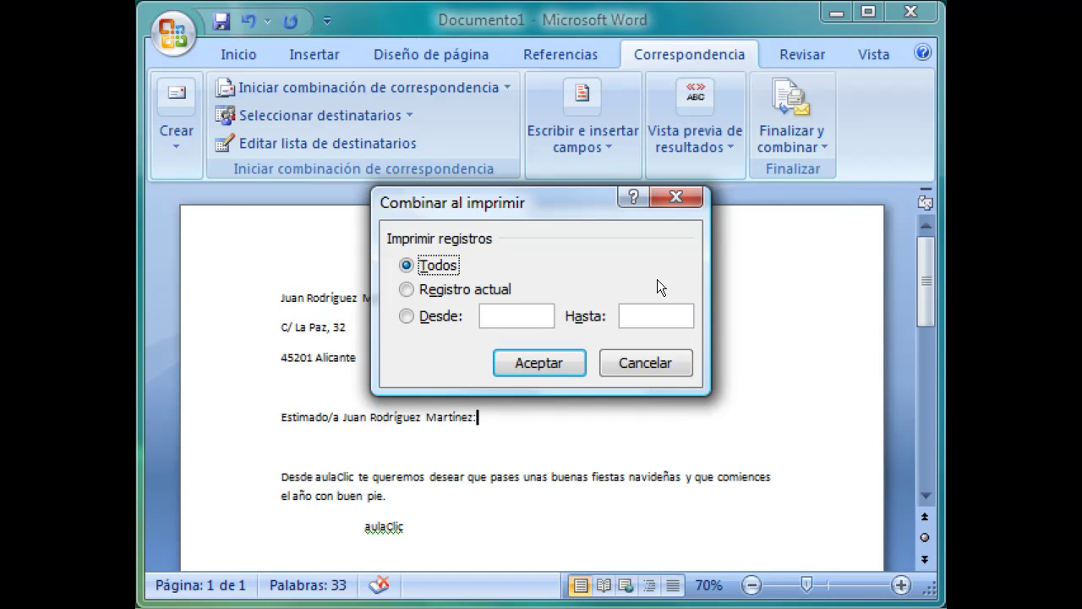
left_click(641, 359)
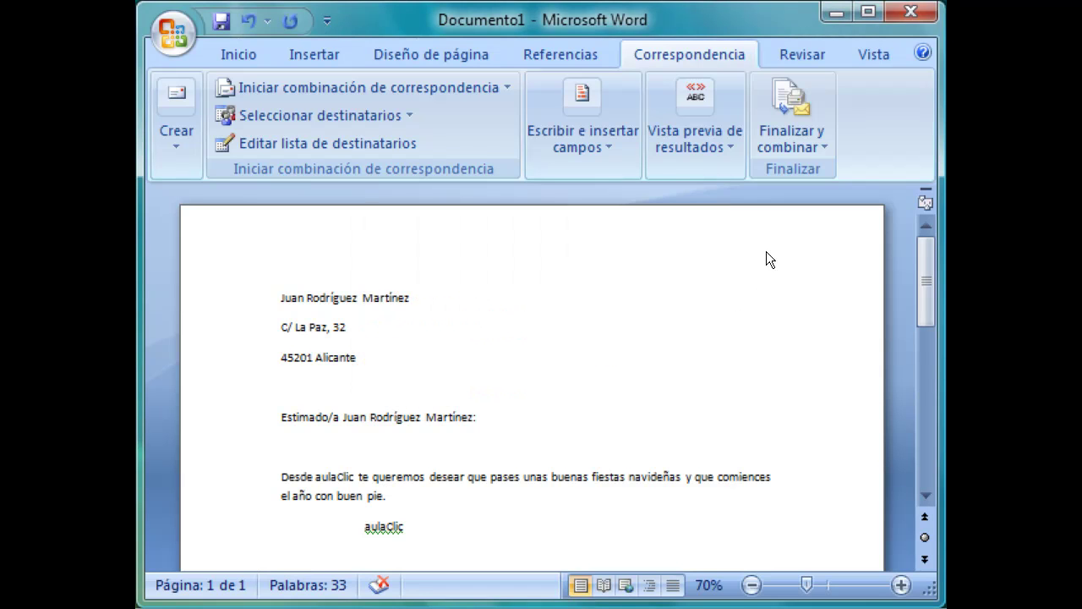
Step: Merge all records into individual editable documents instead
left_click(784, 108)
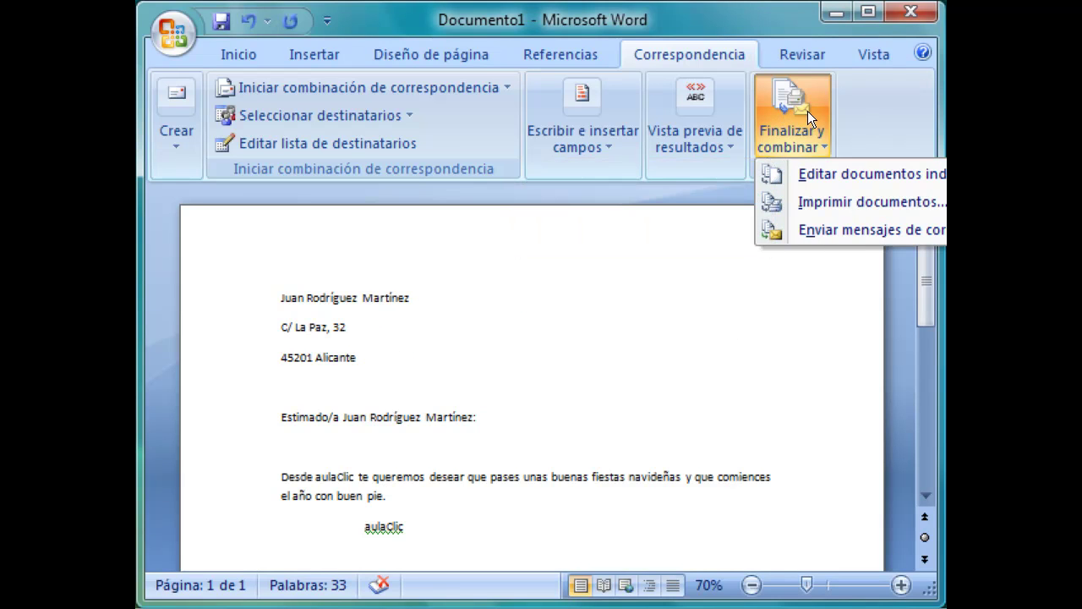
left_click(840, 164)
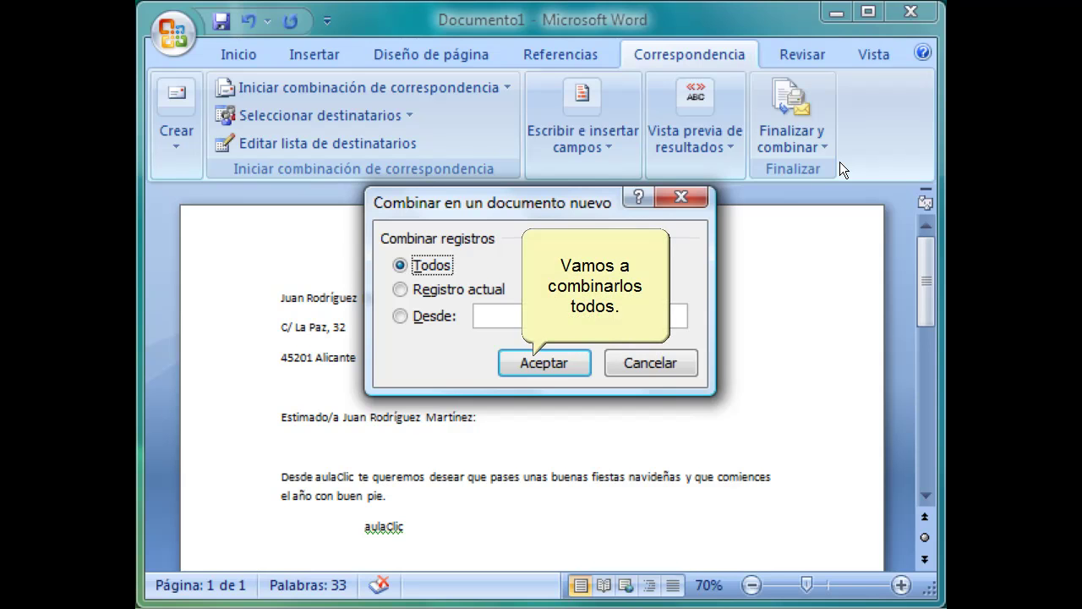
left_click(567, 362)
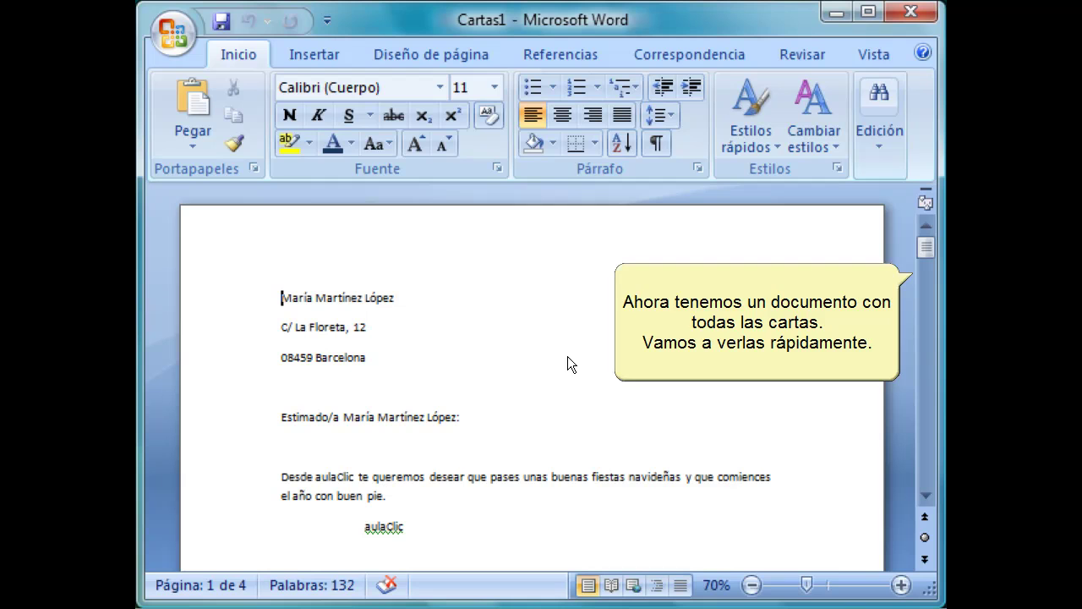
Step: Page through the four letters and add 'Recuerda llevar el vino a la cena.' to the last
left_click(915, 308)
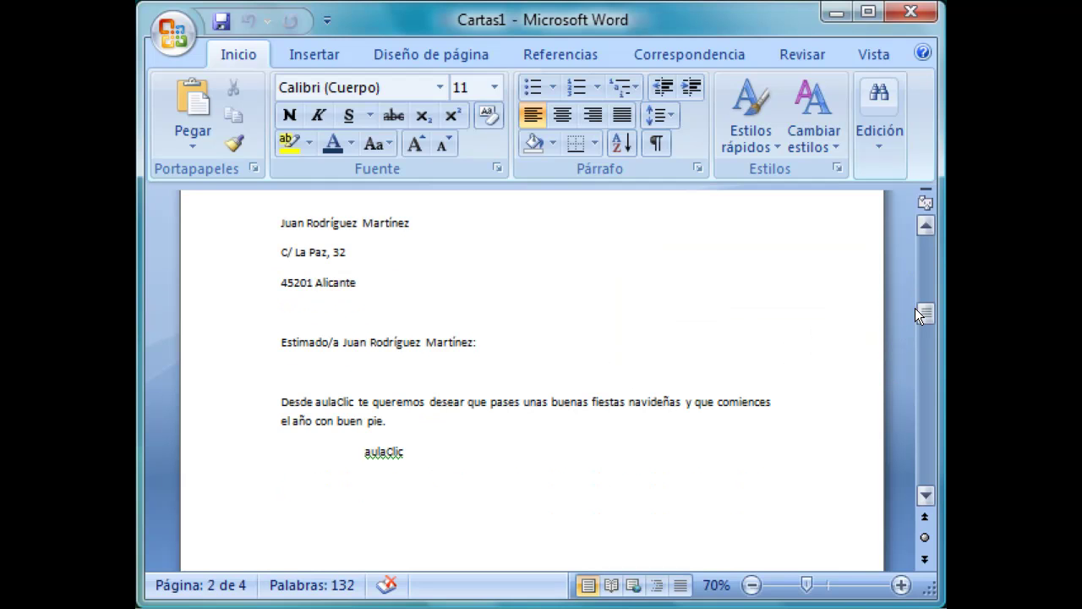
left_click(917, 353)
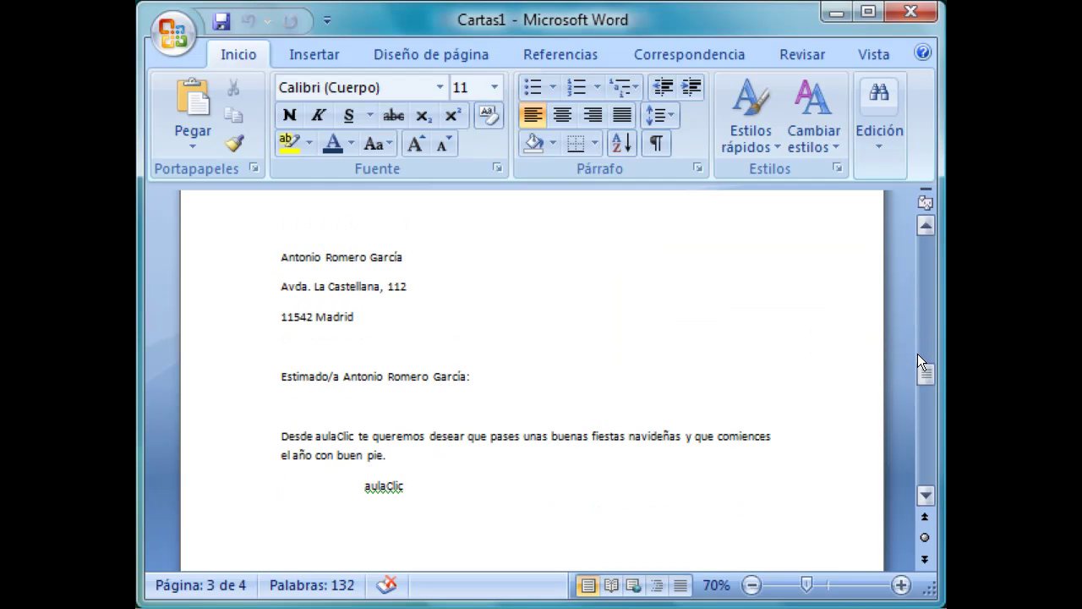
left_click(917, 427)
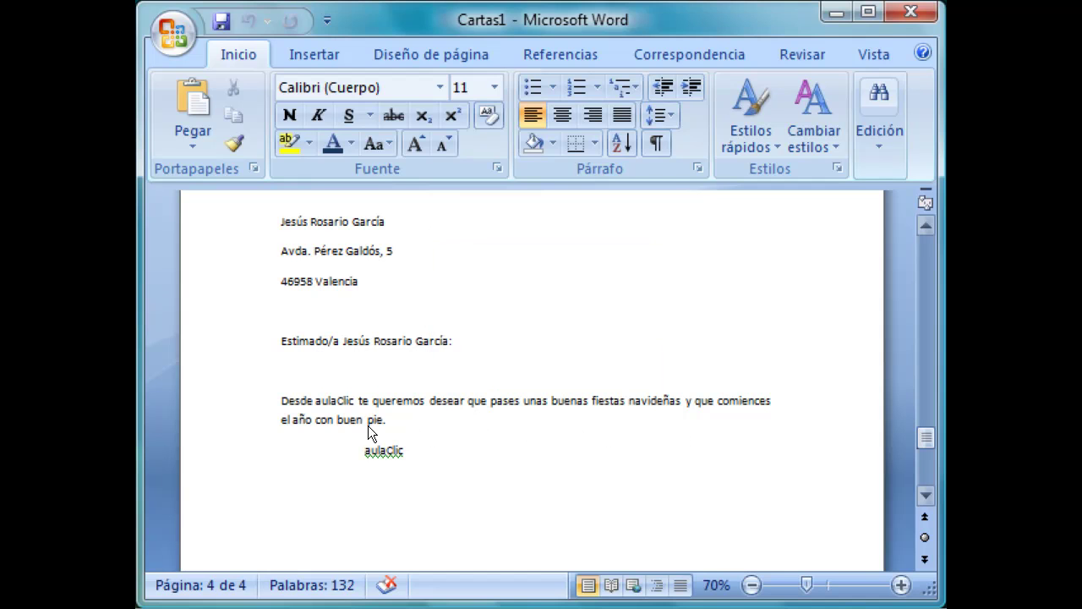
key("Return")
type("Recuerda llevar el vino a la cena.")
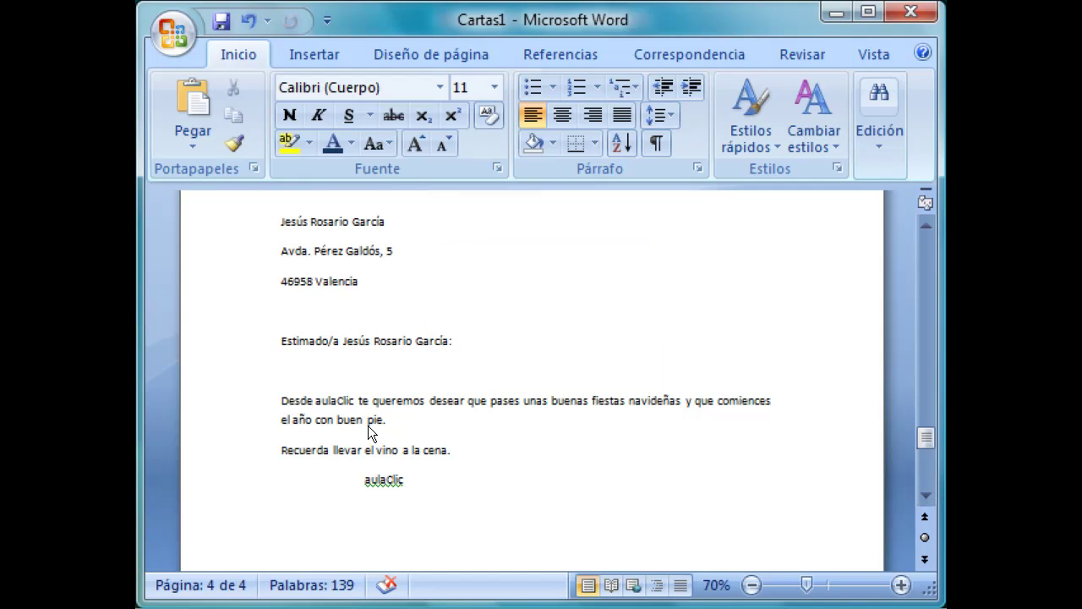